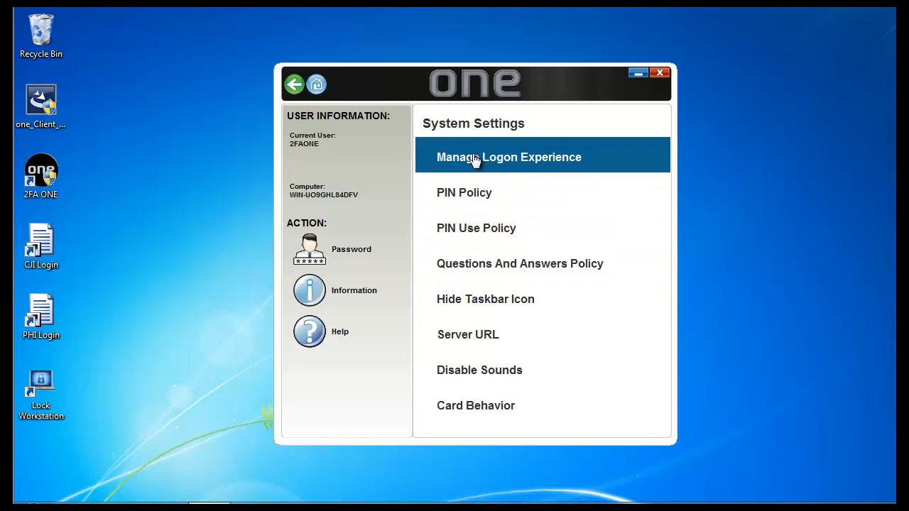
- Open Manage Logon Experience and scroll the provider list; every method, including WinBio Credential Provider, is checked
left_click(474, 161)
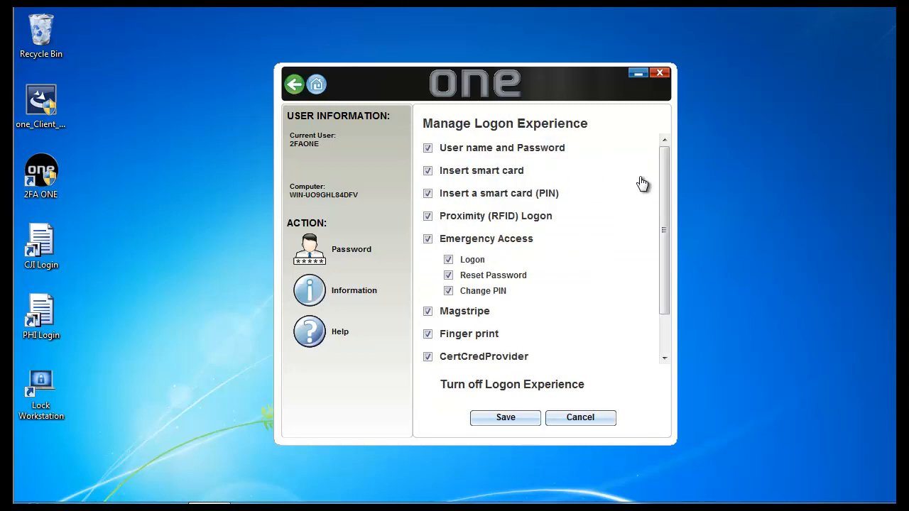
mouse_move(662, 167)
left_mouse_down()
mouse_move(664, 238)
mouse_move(662, 157)
left_mouse_up()
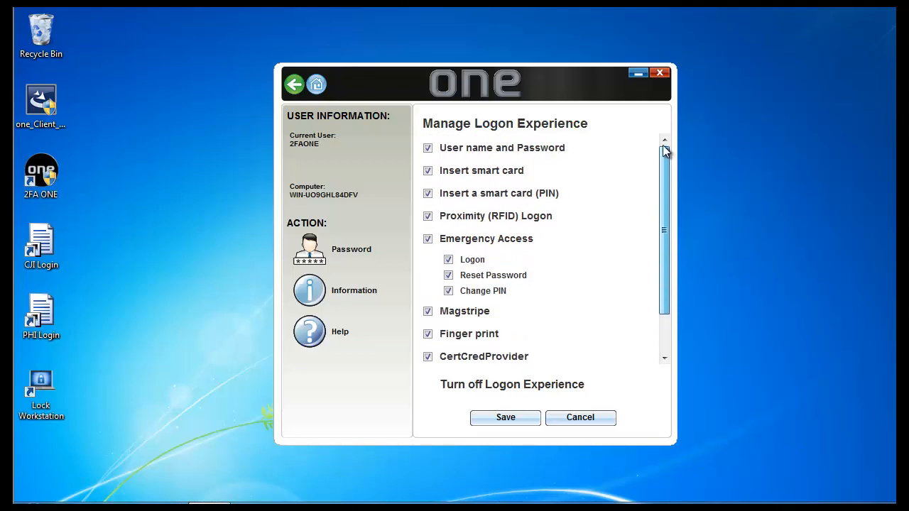
left_click_drag(665, 151, 660, 229)
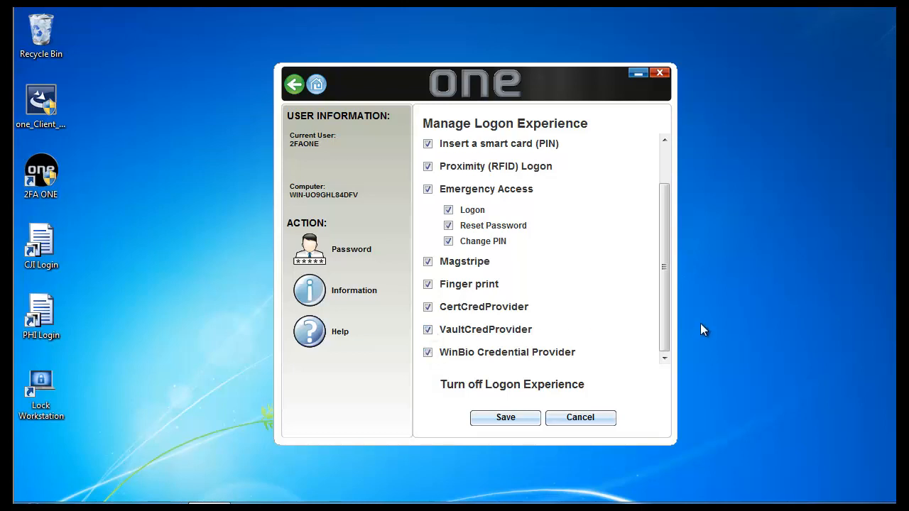
left_click_drag(664, 322, 658, 261)
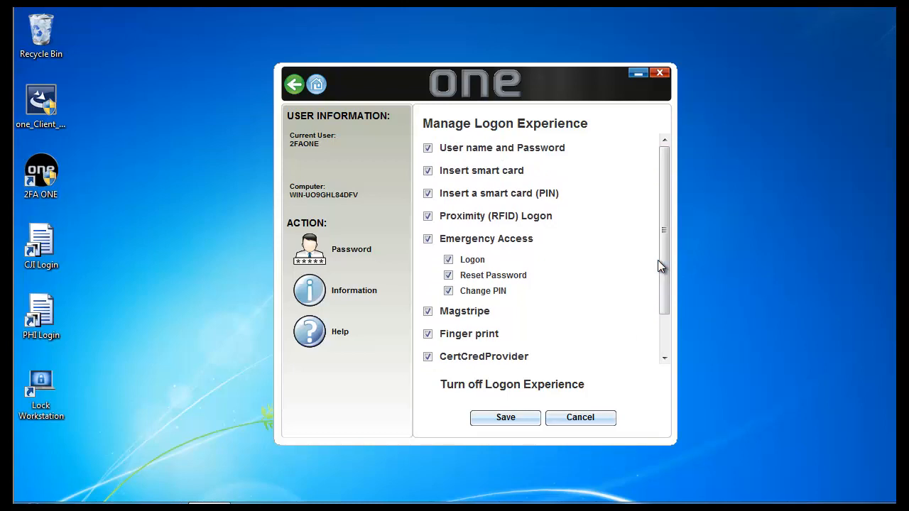
- Close 2FA ONE without saving, log off Windows, and view all sign-in tiles
left_click(589, 420)
left_click(664, 73)
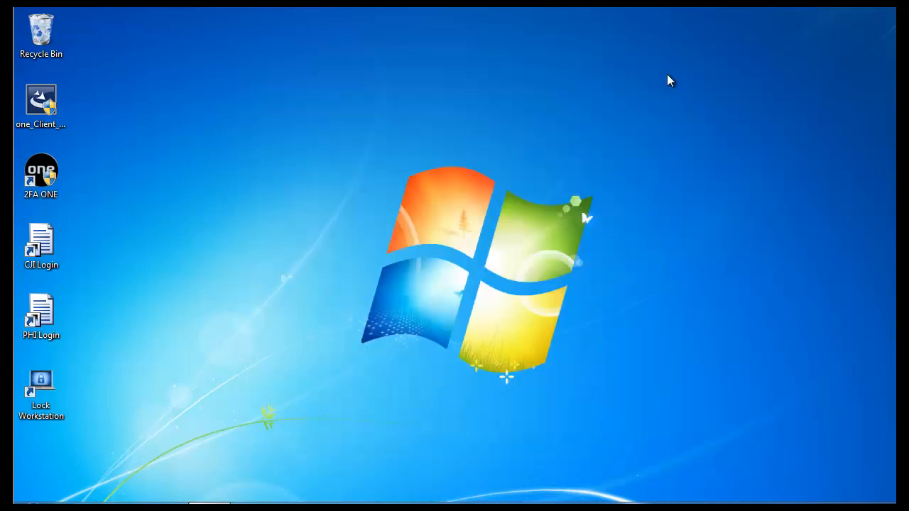
key("super")
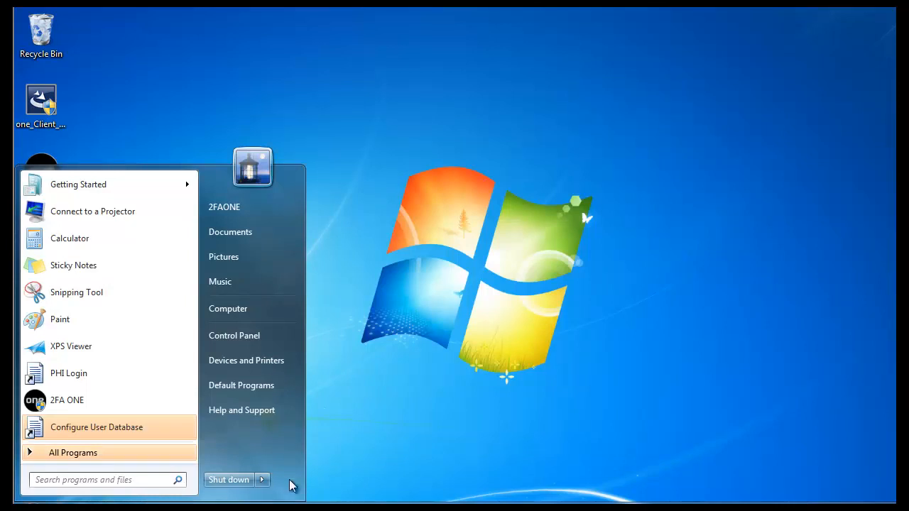
left_click(262, 480)
left_click(291, 427)
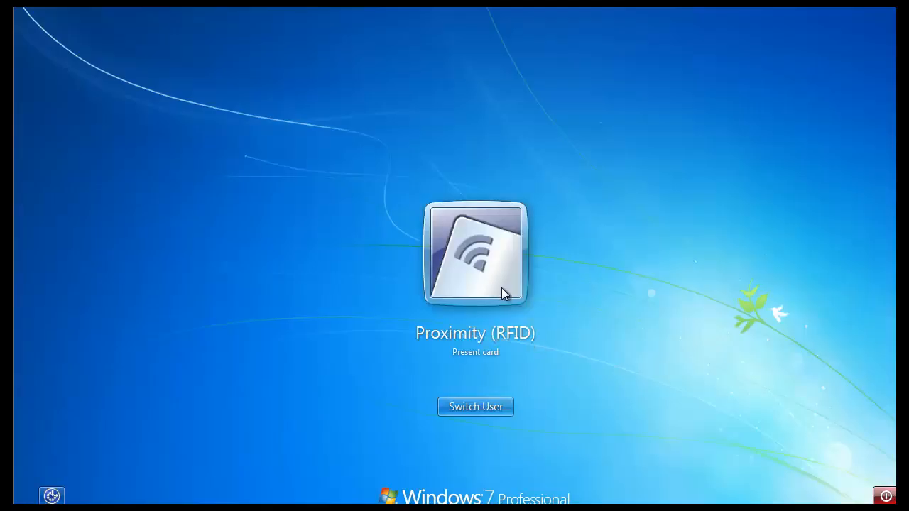
key("Escape")
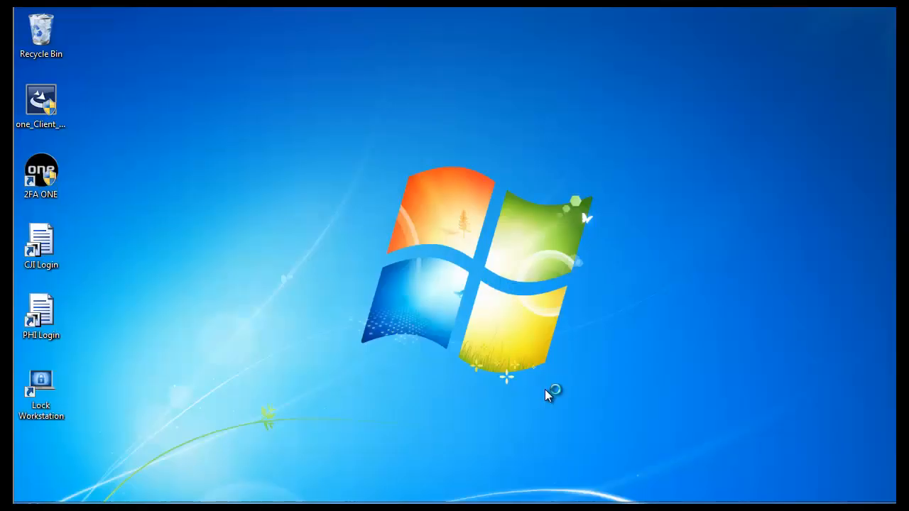
- Launch 2FA ONE from the desktop icon with admin approval and go to its Main Menu
double_click(42, 172)
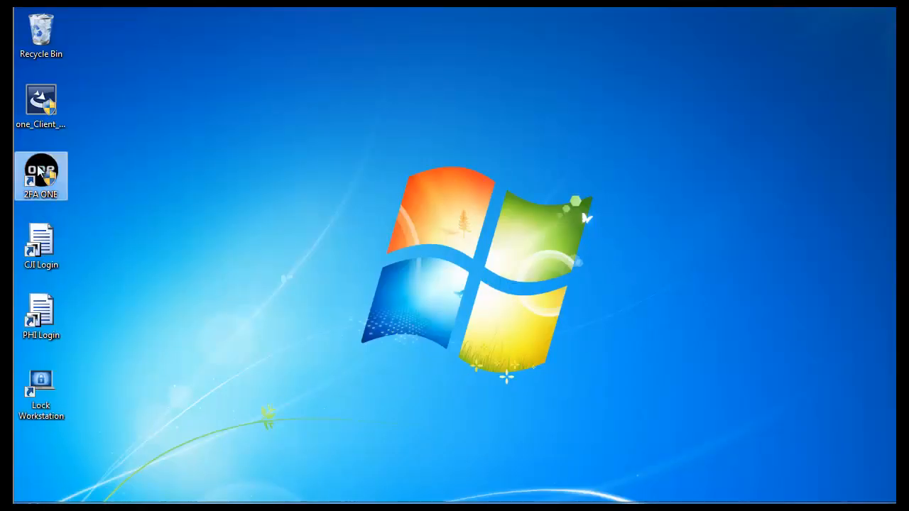
left_click(538, 288)
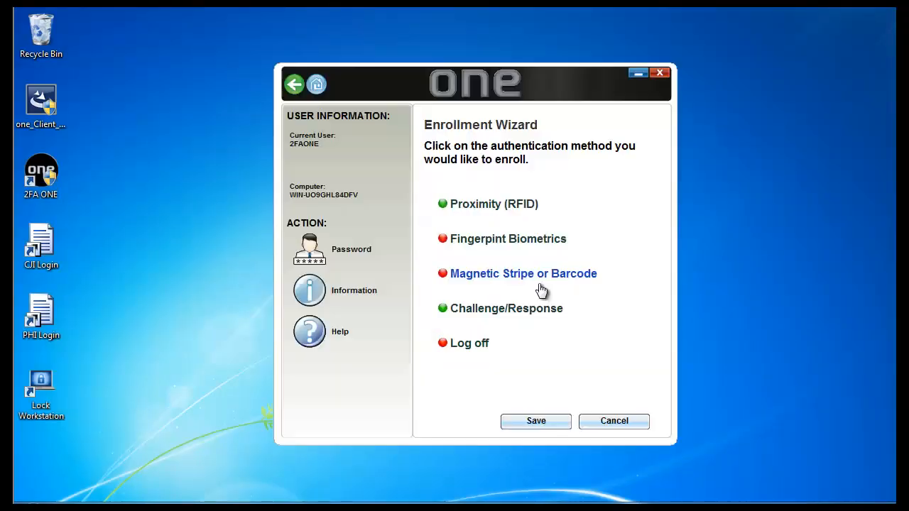
left_click(317, 85)
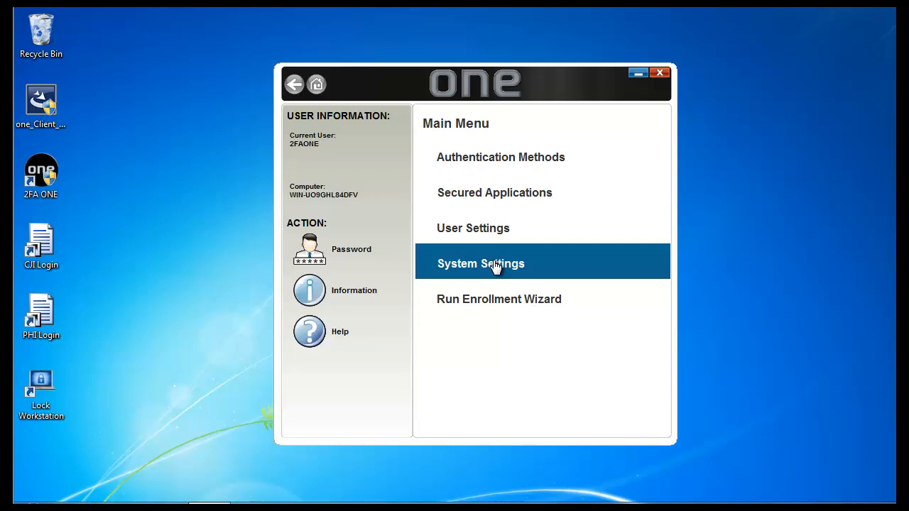
- In System Settings > Manage Logon Experience, uncheck User name and Password and both smart card logons
left_click(496, 267)
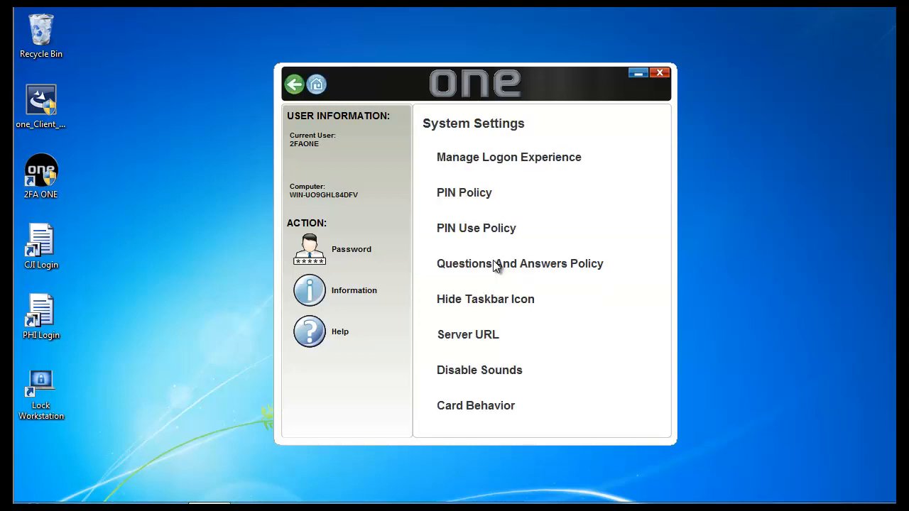
left_click(500, 162)
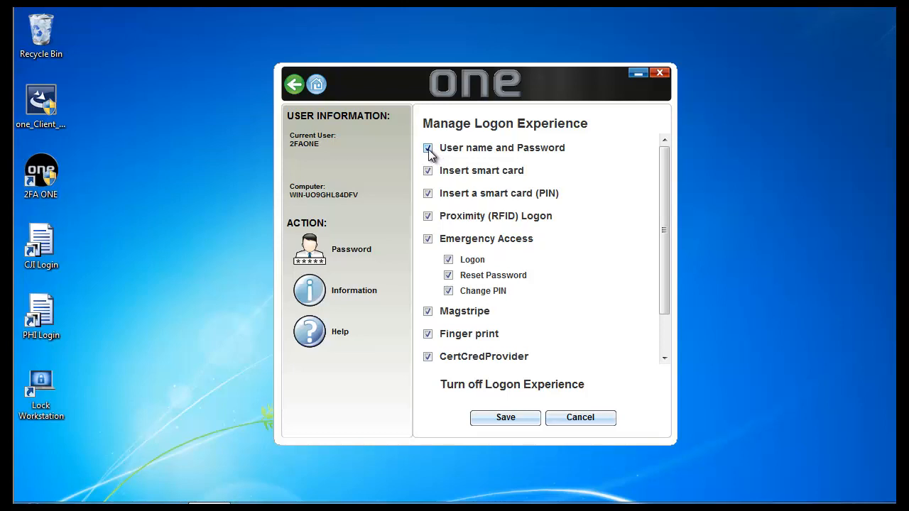
left_click(428, 149)
left_click(429, 171)
left_click(428, 194)
- Uncheck Magstripe, Finger print, CertCredProvider, VaultCredProvider and WinBio Credential Provider logons
left_click(428, 313)
left_click(429, 335)
left_click(428, 357)
left_click_drag(663, 260, 660, 325)
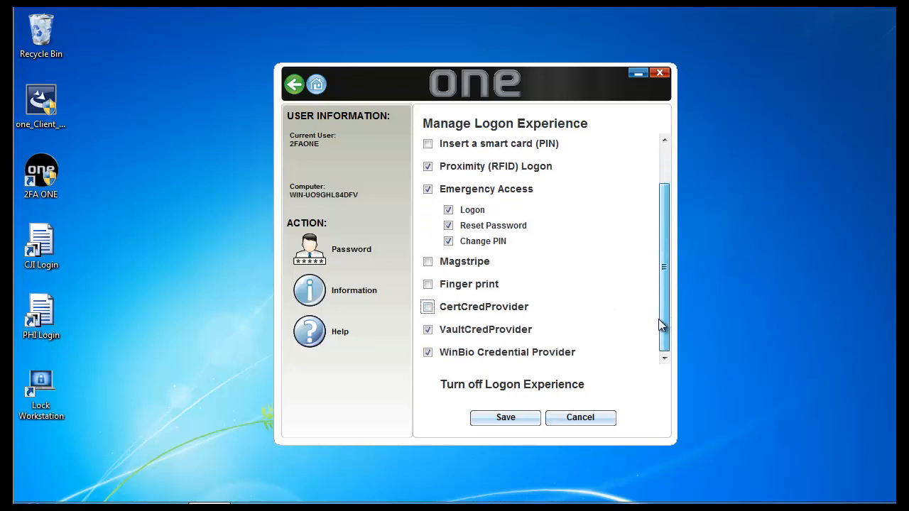
left_click(428, 353)
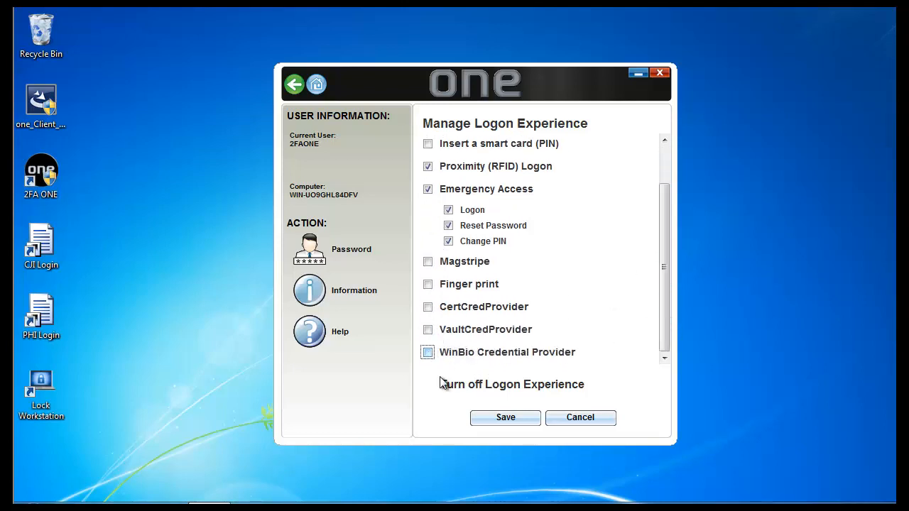
left_click(502, 419)
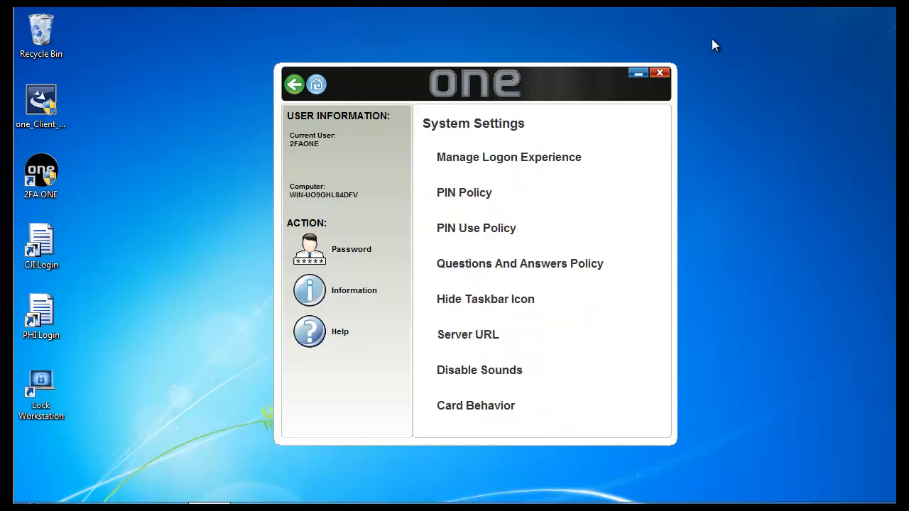
- Close 2FA ONE and log off the current Windows user
left_click(661, 73)
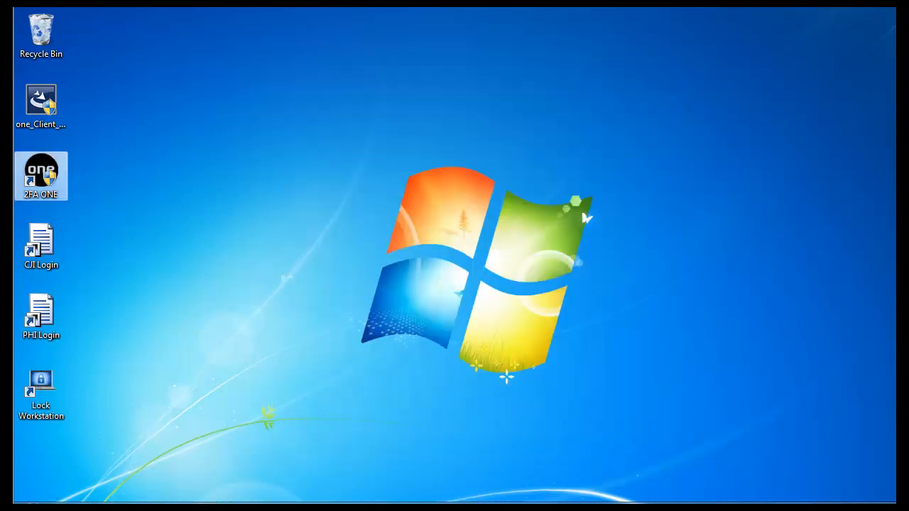
left_click(58, 501)
mouse_move(262, 481)
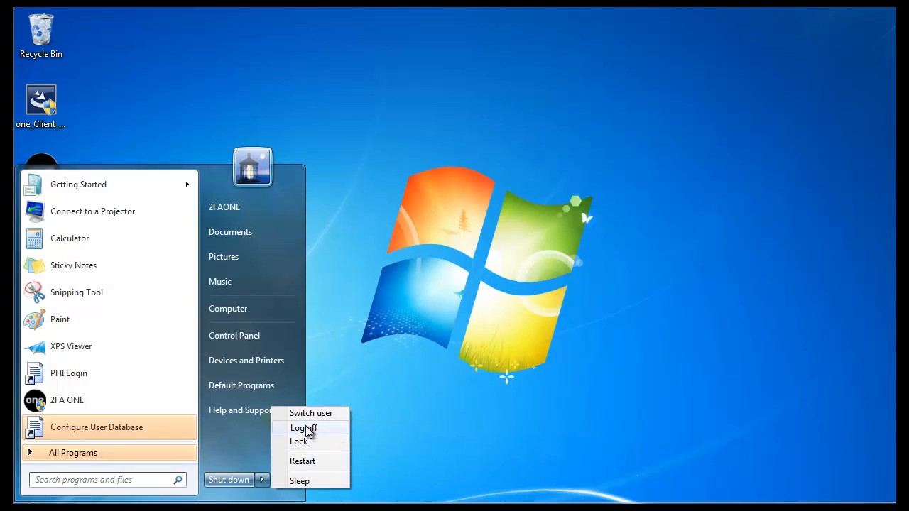
left_click(305, 429)
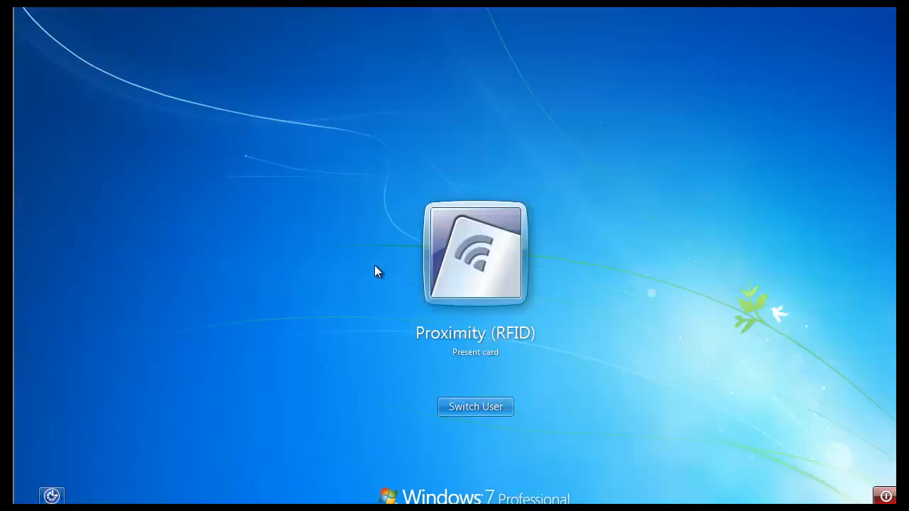
- Dismiss the Proximity card prompt to check which sign-in tiles remain
key("Escape")
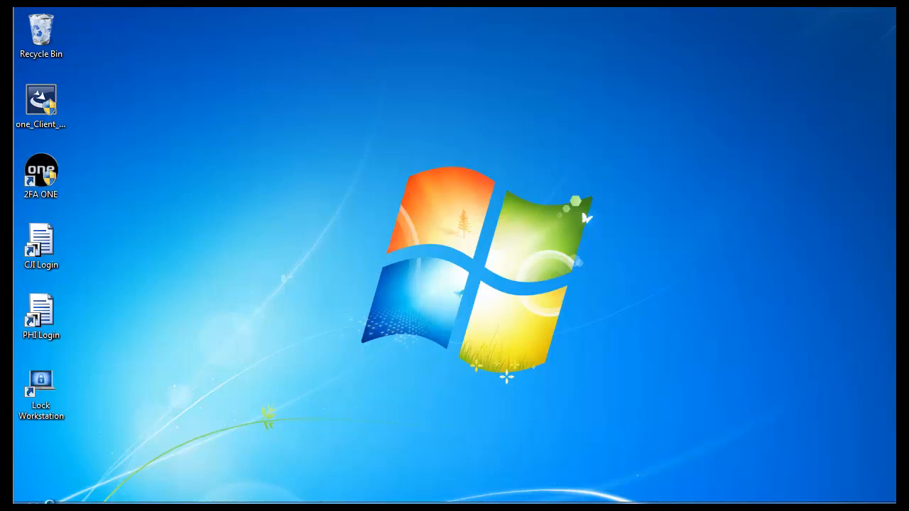
- Log off again and pick the Emergency Access tile on the sign-in screen
key("super")
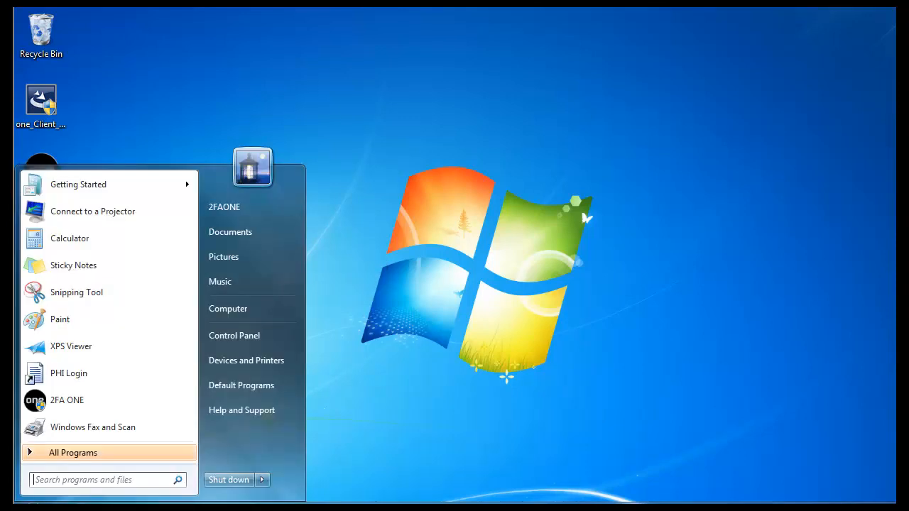
left_click(262, 481)
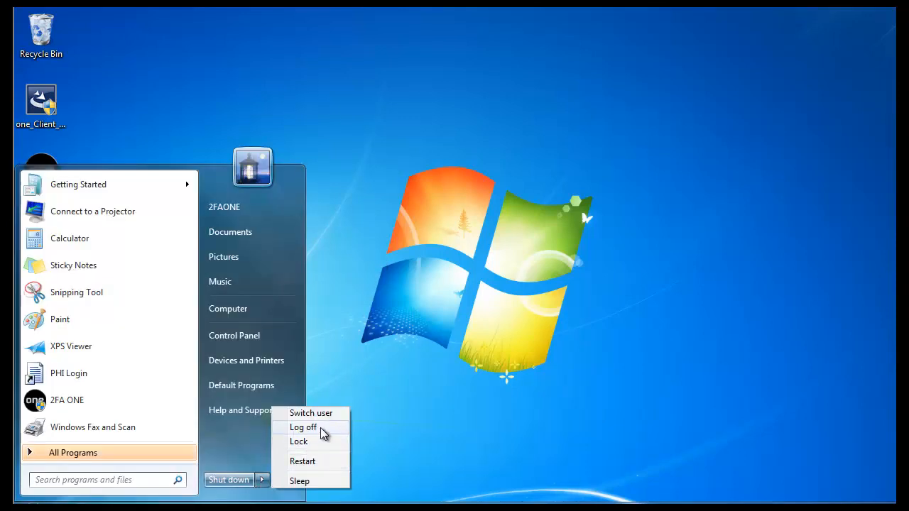
left_click(319, 431)
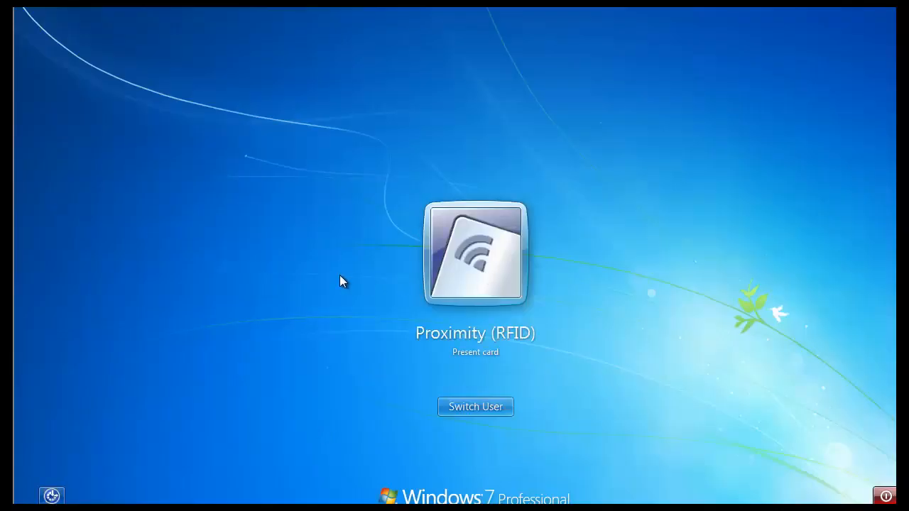
key("Escape")
left_click(412, 321)
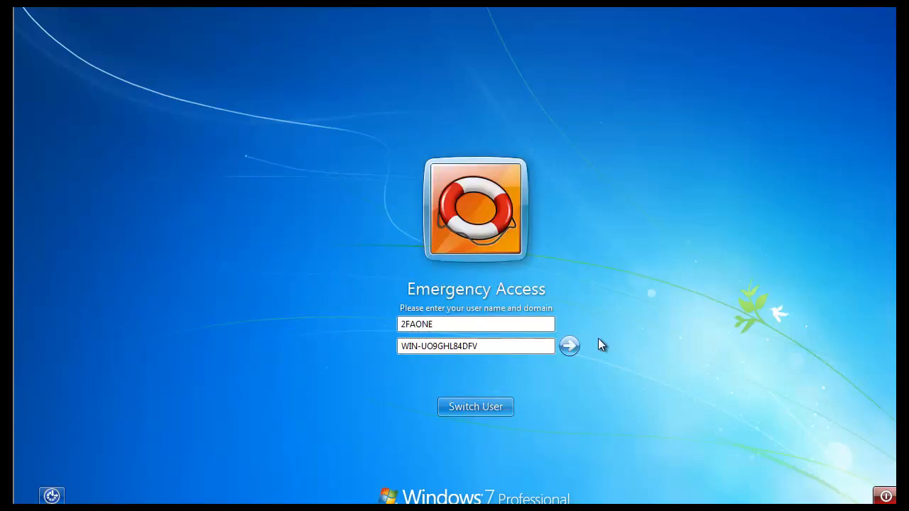
- Submit the prefilled user name, answer the security questions, and choose Logon in Emergency Access
left_click(569, 346)
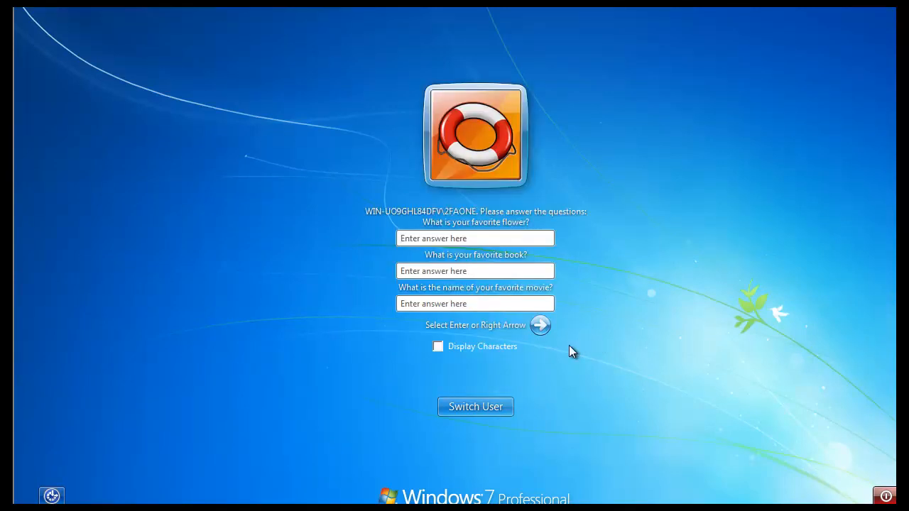
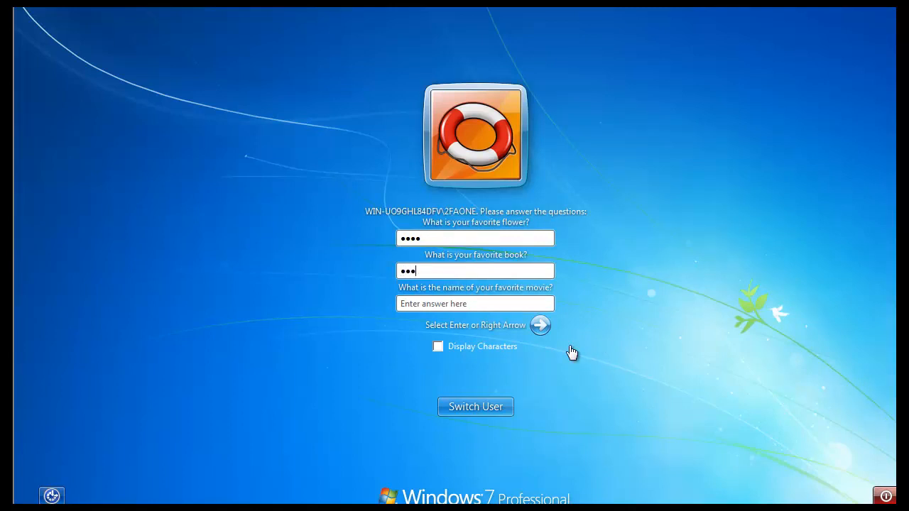
key("Tab")
key("Return")
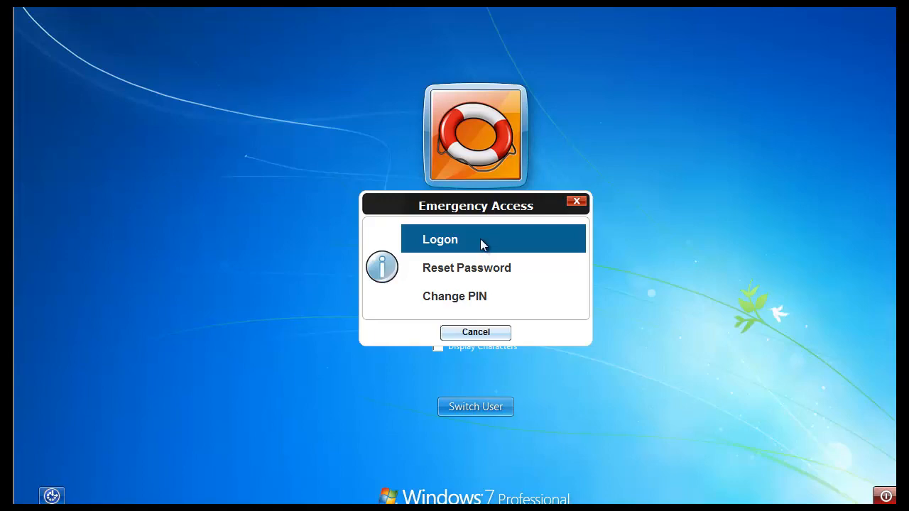
left_click(484, 242)
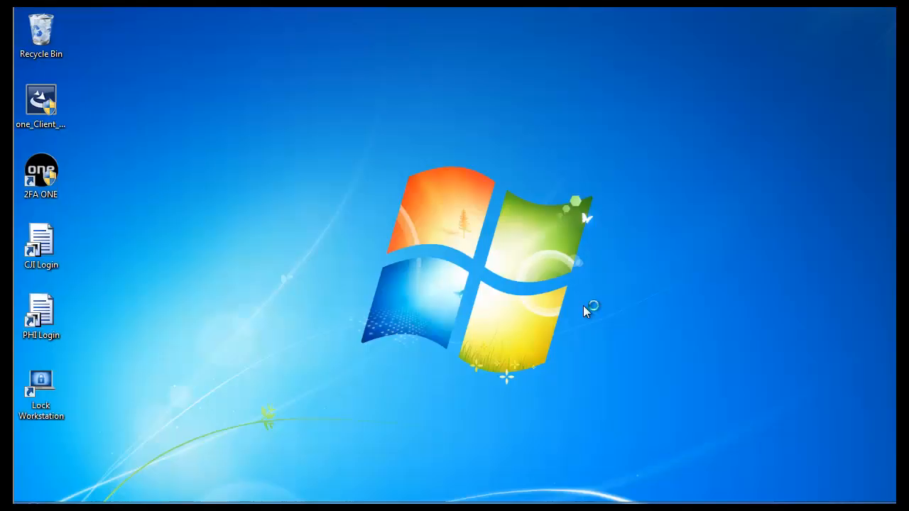